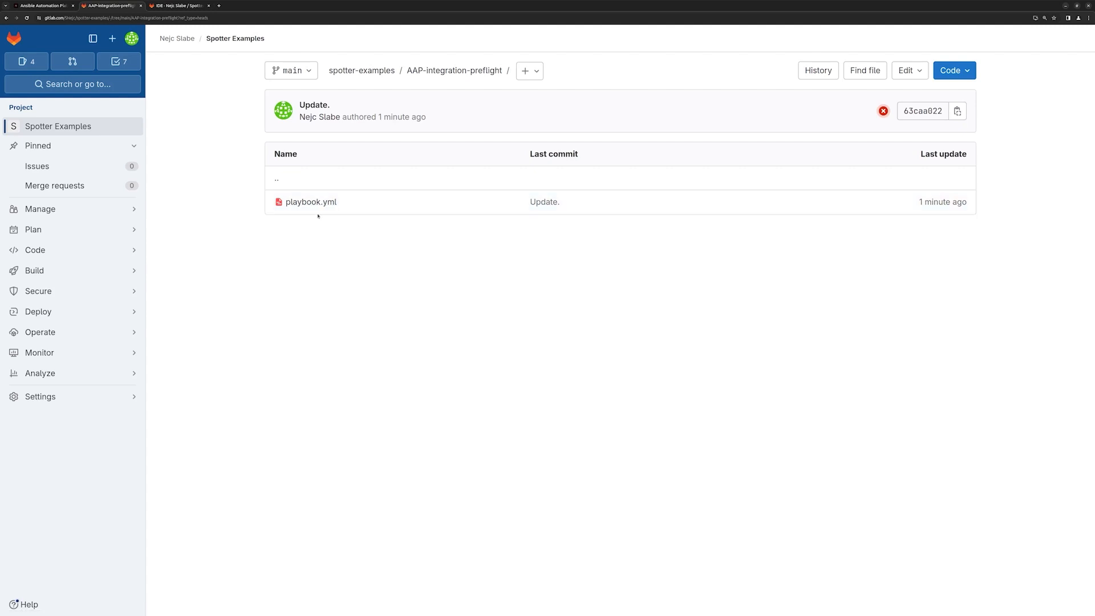
Open playbook.yml from the AAP-integration-preflight folder and review its tasks.
{"action": "left_click", "coordinate": [323, 203]}
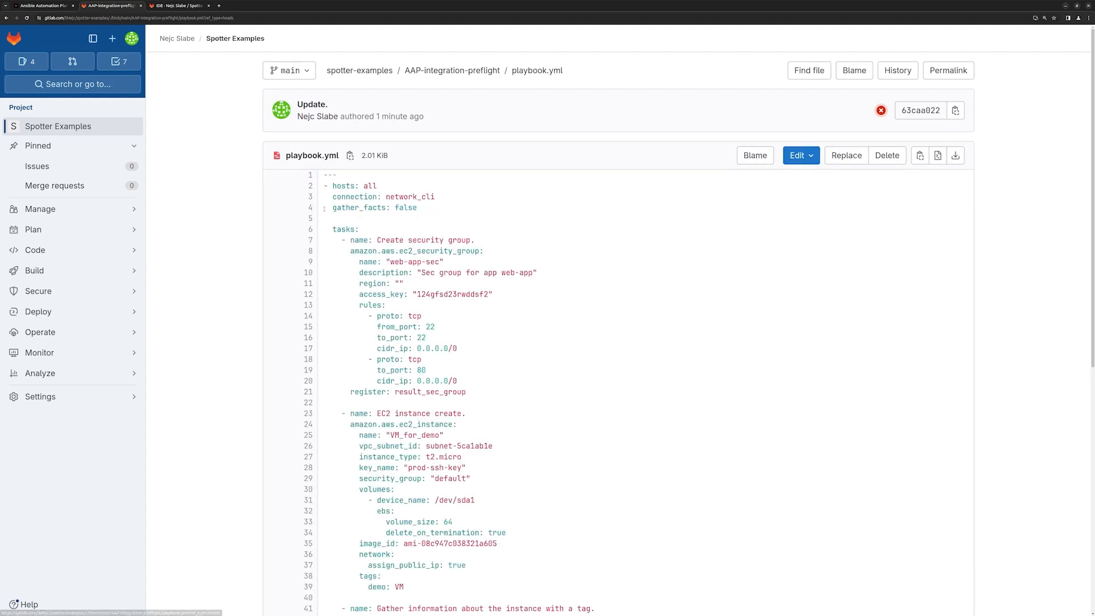
{"action": "scroll", "coordinate": [401, 222], "scroll_direction": "down", "scroll_amount": 6}
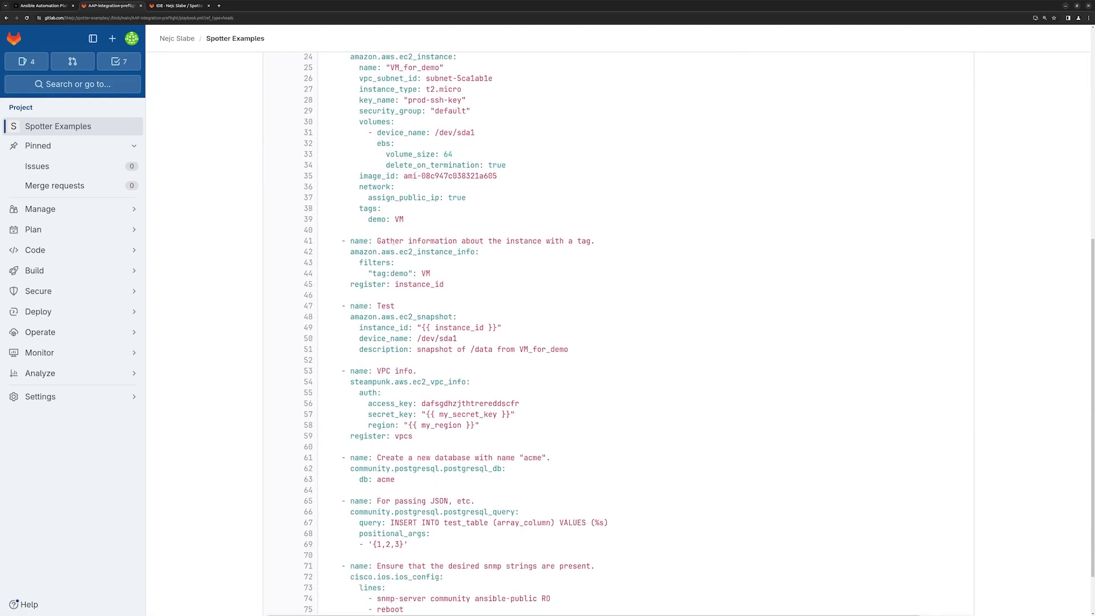
{"action": "scroll", "coordinate": [385, 258], "scroll_direction": "up", "scroll_amount": 8}
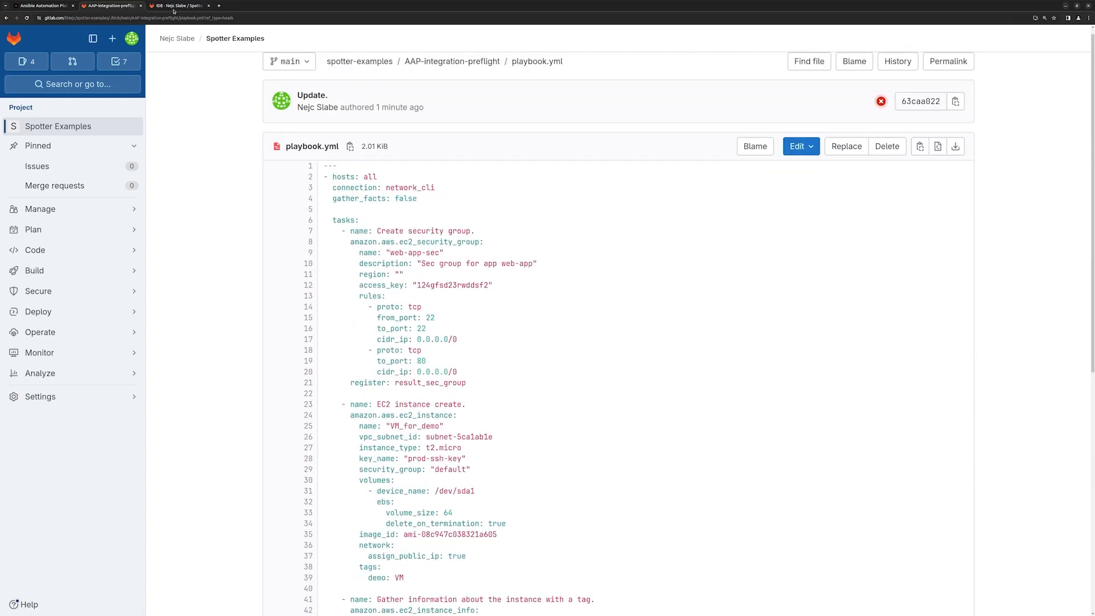
Switch to the Web IDE and set the region in the Create security group task to "us-west-3".
{"action": "left_click", "coordinate": [178, 6]}
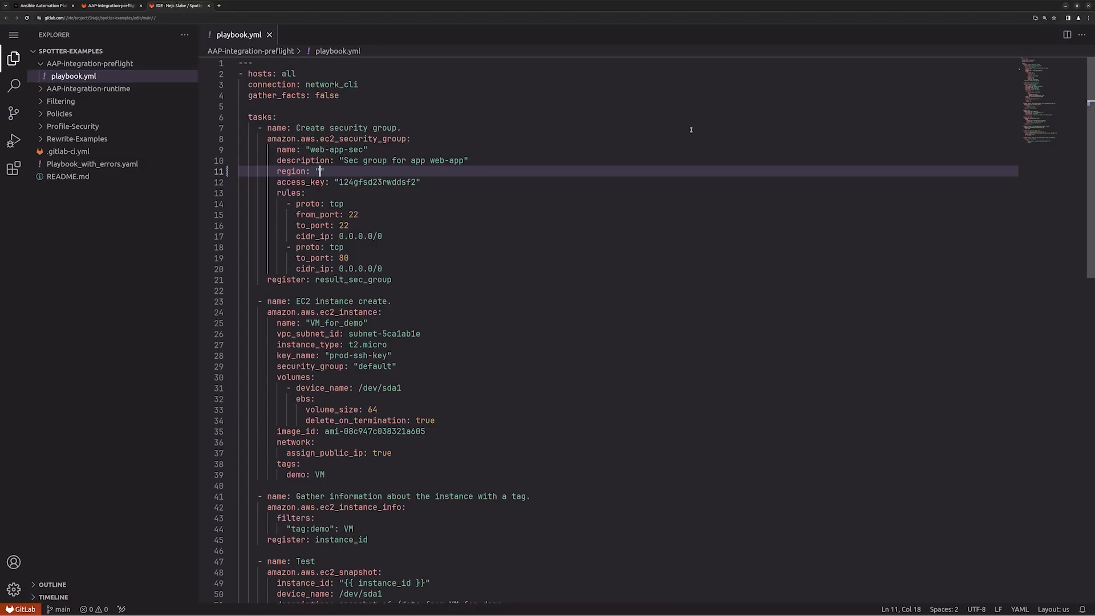
{"action": "type", "text": "us-west-3"}
Examine the plain-text access key, the port 22 rule and its cidr_ip in the Create security group task.
{"action": "left_click_drag", "start_coordinate": [277, 182], "coordinate": [423, 182]}
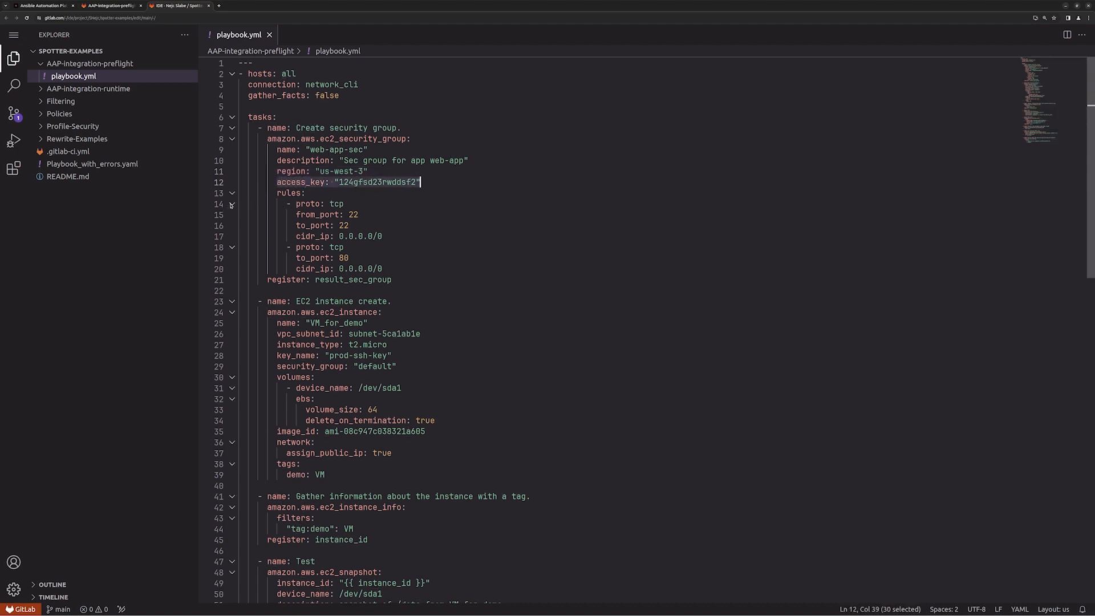
{"action": "left_click_drag", "start_coordinate": [237, 204], "coordinate": [397, 233]}
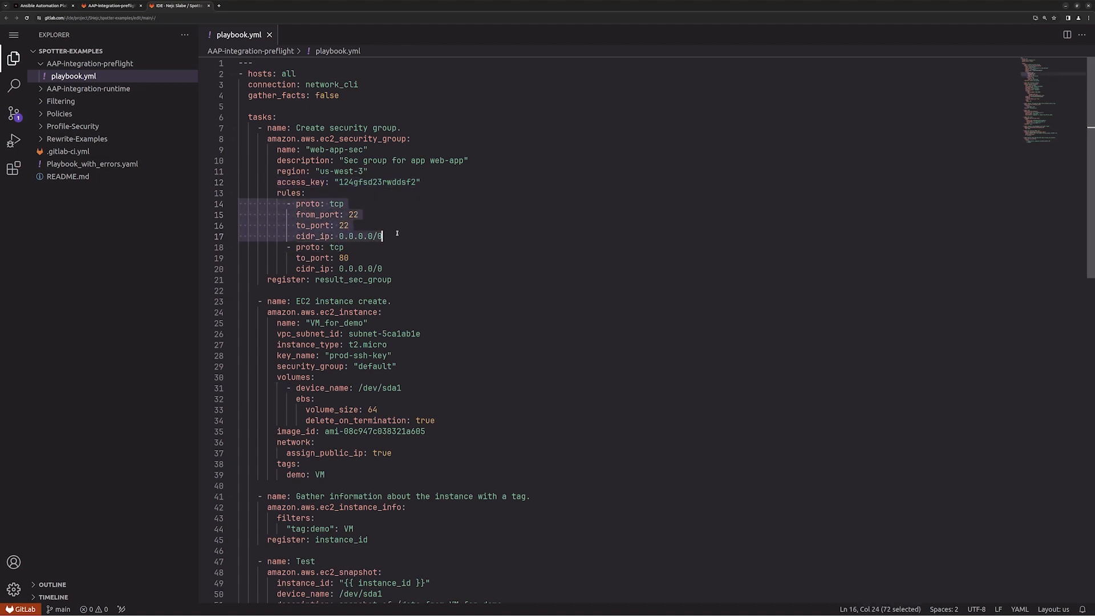
{"action": "left_click", "coordinate": [353, 215]}
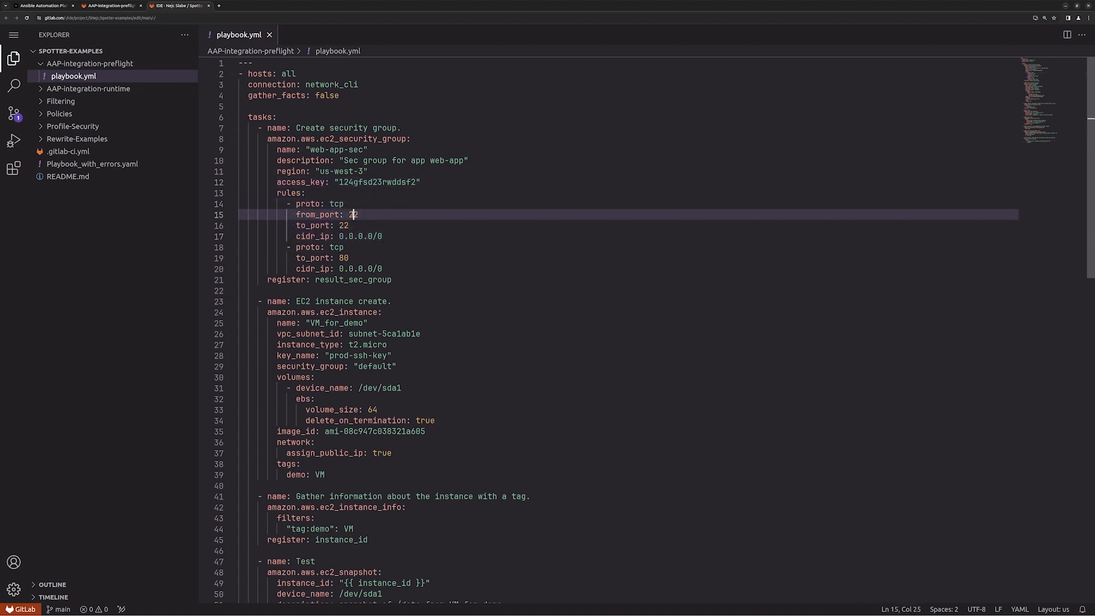
{"action": "left_click_drag", "start_coordinate": [382, 237], "coordinate": [339, 236]}
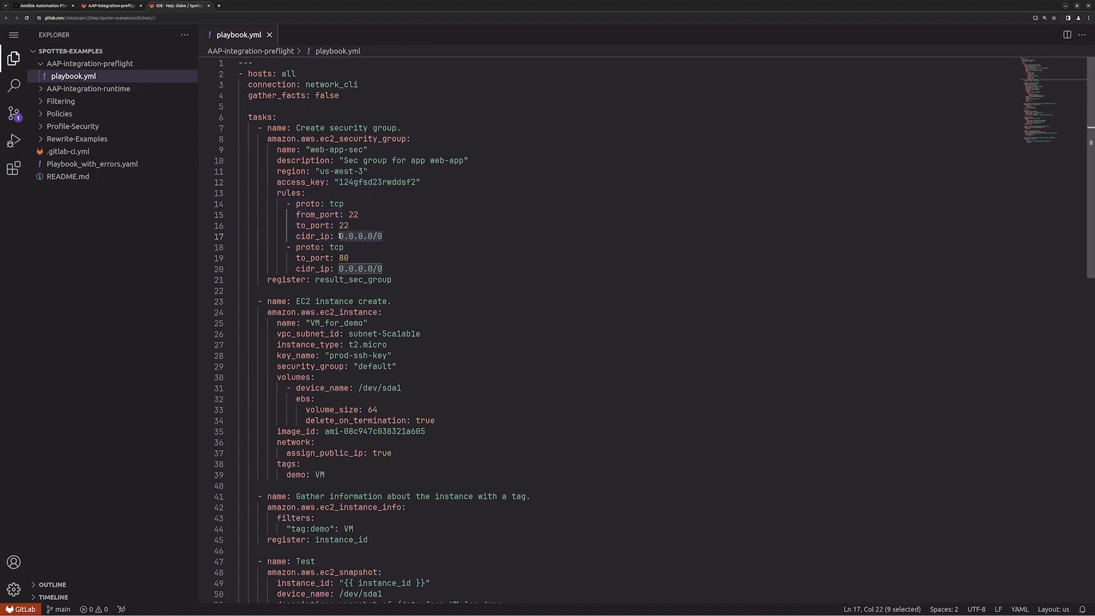
{"action": "left_click", "coordinate": [444, 216]}
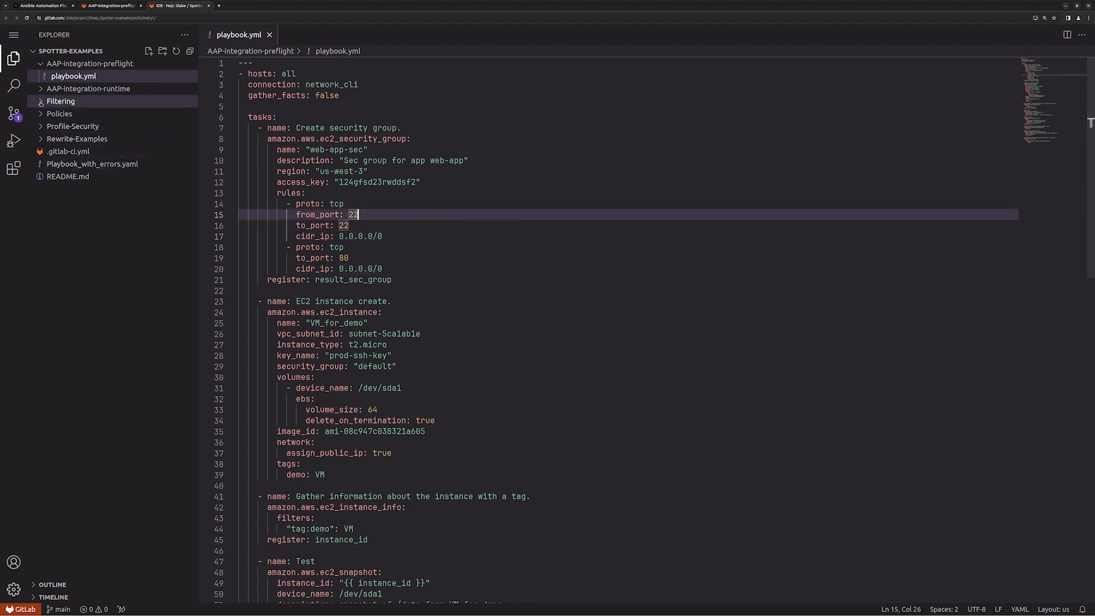
Commit the playbook.yml change to main with the message "Fast commit for testing!".
{"action": "key", "text": "ctrl+shift+g"}
{"action": "type", "text": "Commit fa"}
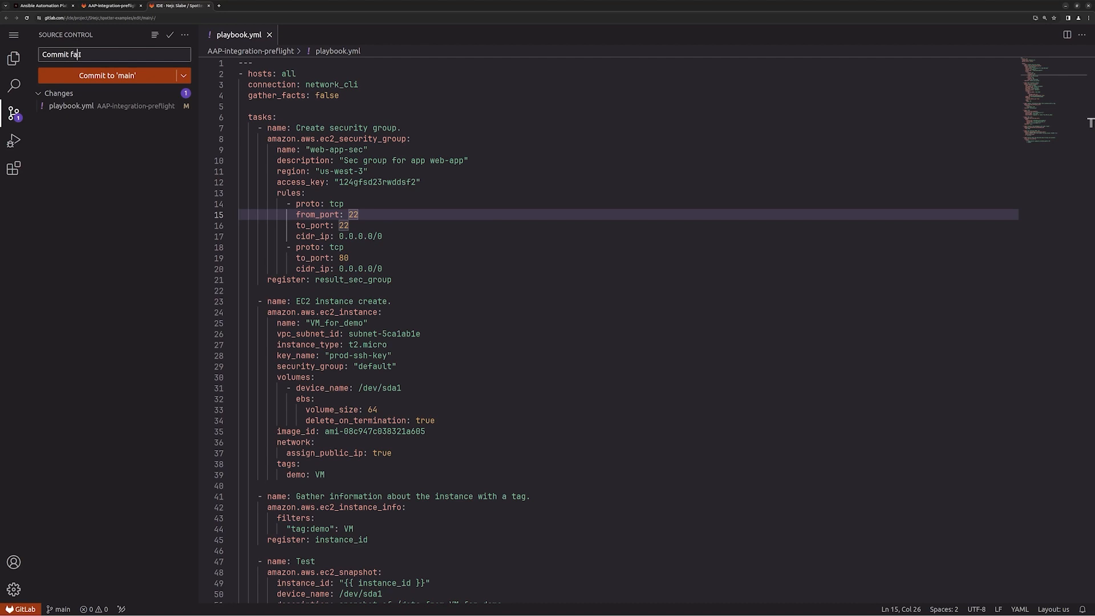
{"action": "key", "text": "BackSpace"}
{"action": "key", "text": "BackSpace"}
{"action": "key", "text": "BackSpace"}
{"action": "key", "text": "BackSpace"}
{"action": "key", "text": "BackSpace"}
{"action": "key", "text": "BackSpace"}
{"action": "key", "text": "BackSpace"}
{"action": "key", "text": "BackSpace"}
{"action": "key", "text": "BackSpace"}
{"action": "type", "text": "Fast commit for testing!"}
{"action": "left_click", "coordinate": [121, 73]}
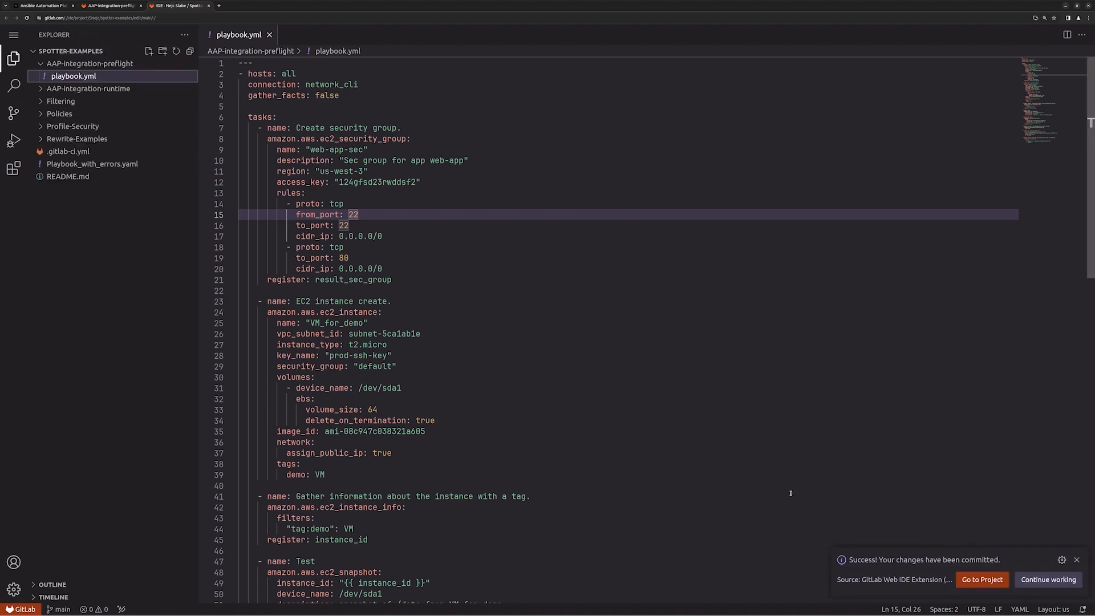
Open the pipeline of the commit shown for spotter-examples and examine the test results of its spotter-scan job.
{"action": "left_click", "coordinate": [116, 4]}
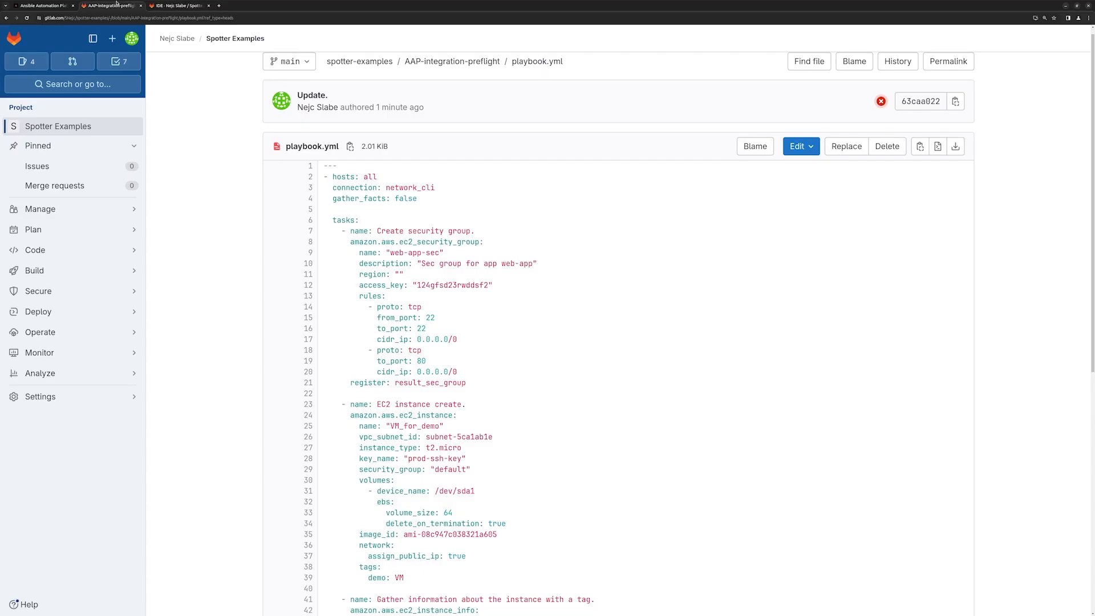
{"action": "left_click", "coordinate": [386, 67]}
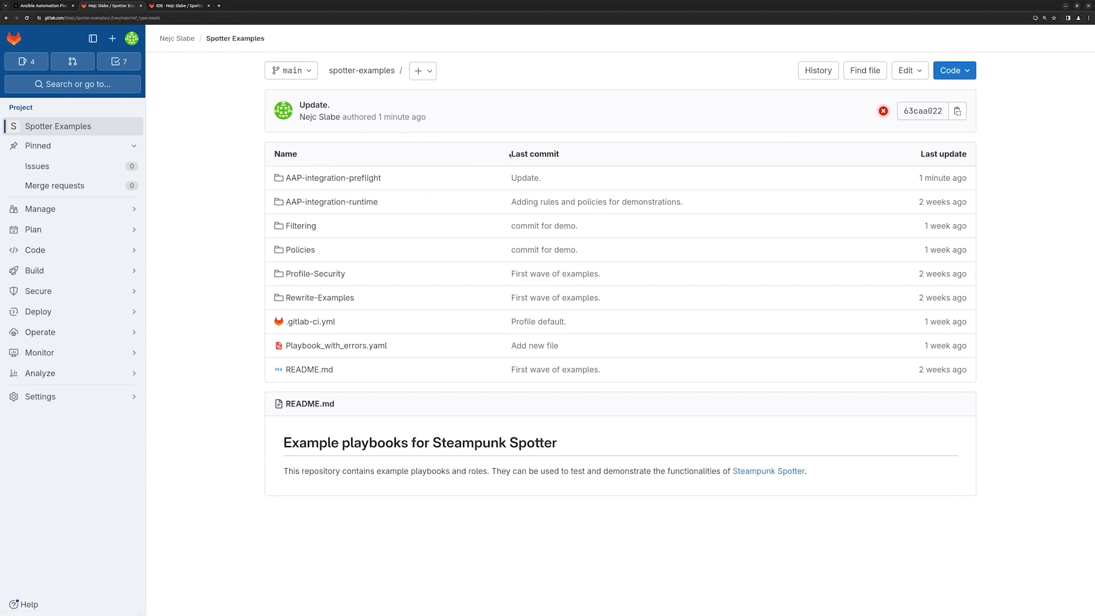
{"action": "left_click", "coordinate": [884, 111]}
{"action": "left_click", "coordinate": [377, 149]}
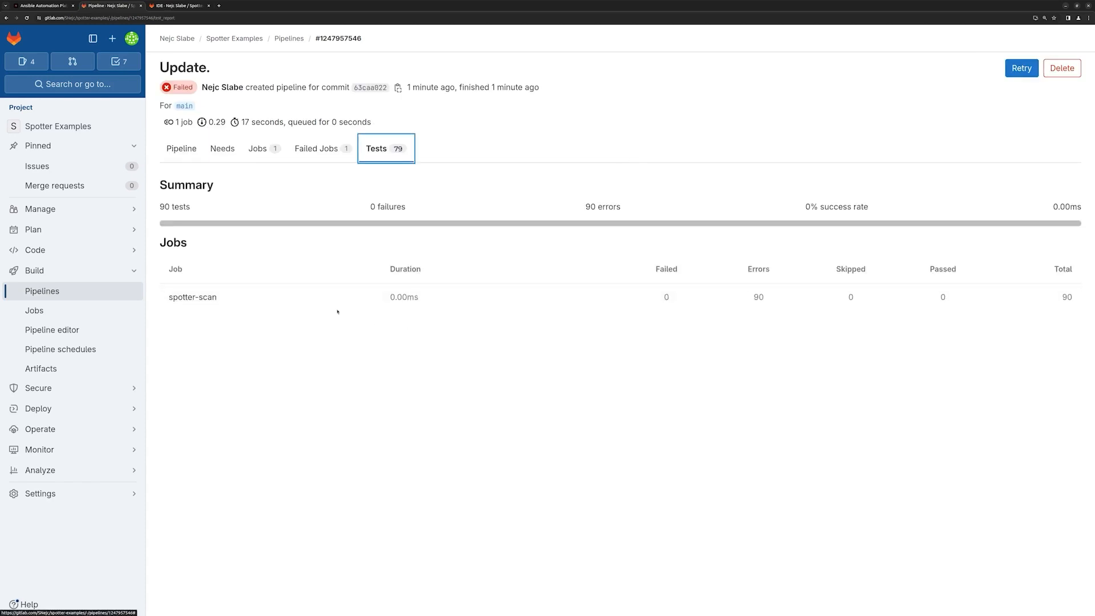
{"action": "left_click", "coordinate": [330, 303]}
{"action": "scroll", "coordinate": [363, 342], "scroll_direction": "down", "scroll_amount": 3}
{"action": "scroll", "coordinate": [364, 378], "scroll_direction": "down", "scroll_amount": 6}
{"action": "scroll", "coordinate": [364, 387], "scroll_direction": "up", "scroll_amount": 5}
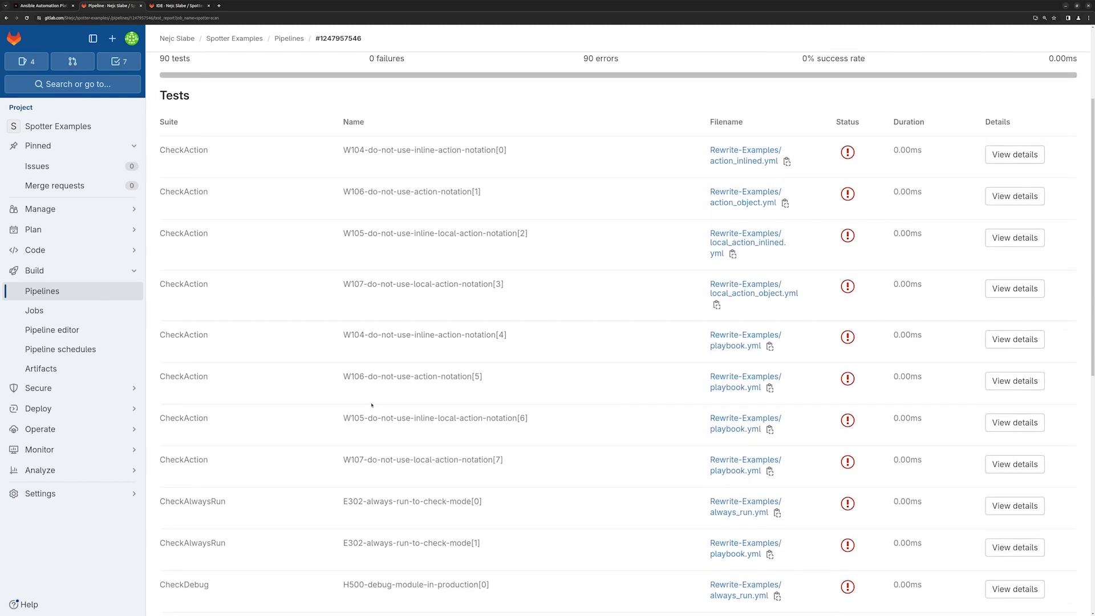
{"action": "scroll", "coordinate": [366, 401], "scroll_direction": "down", "scroll_amount": 1}
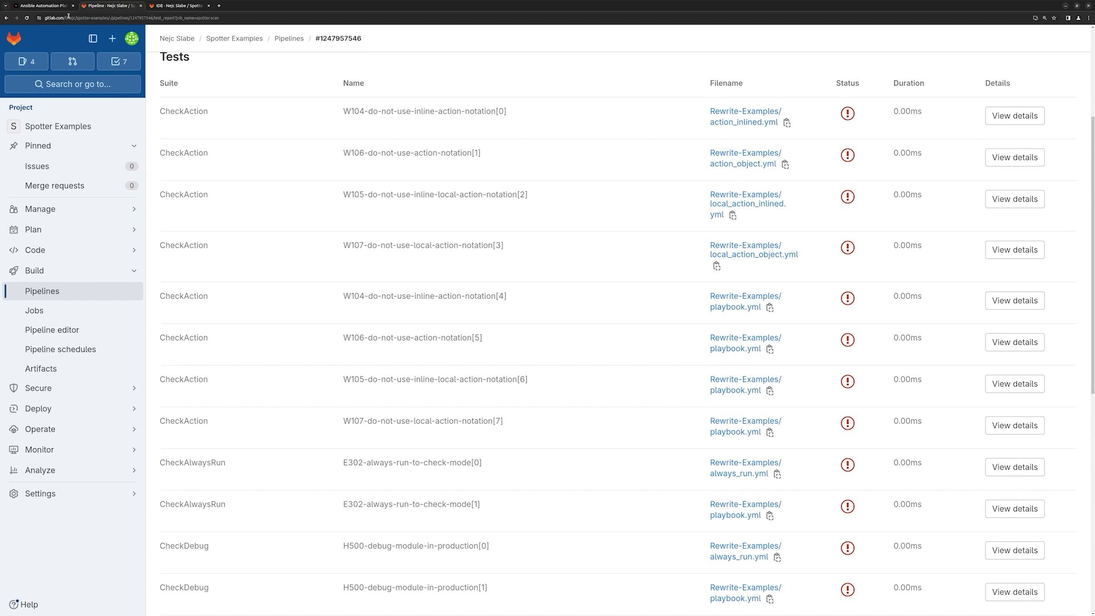
Switch to Ansible Automation Platform and sync the AAP-integration-preflight project.
{"action": "left_click", "coordinate": [50, 8]}
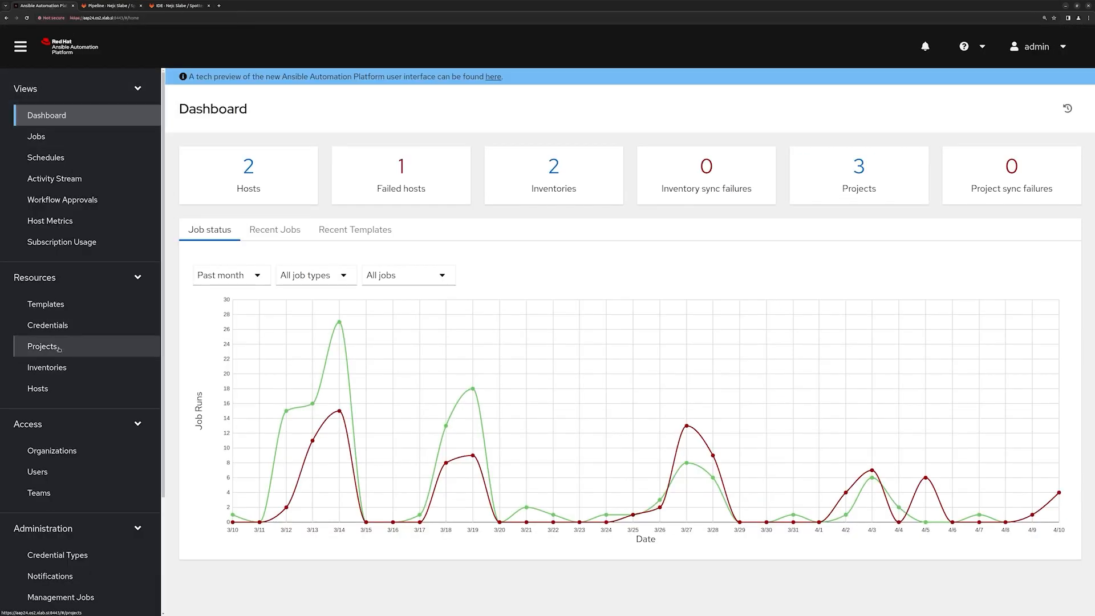
{"action": "left_click", "coordinate": [75, 355]}
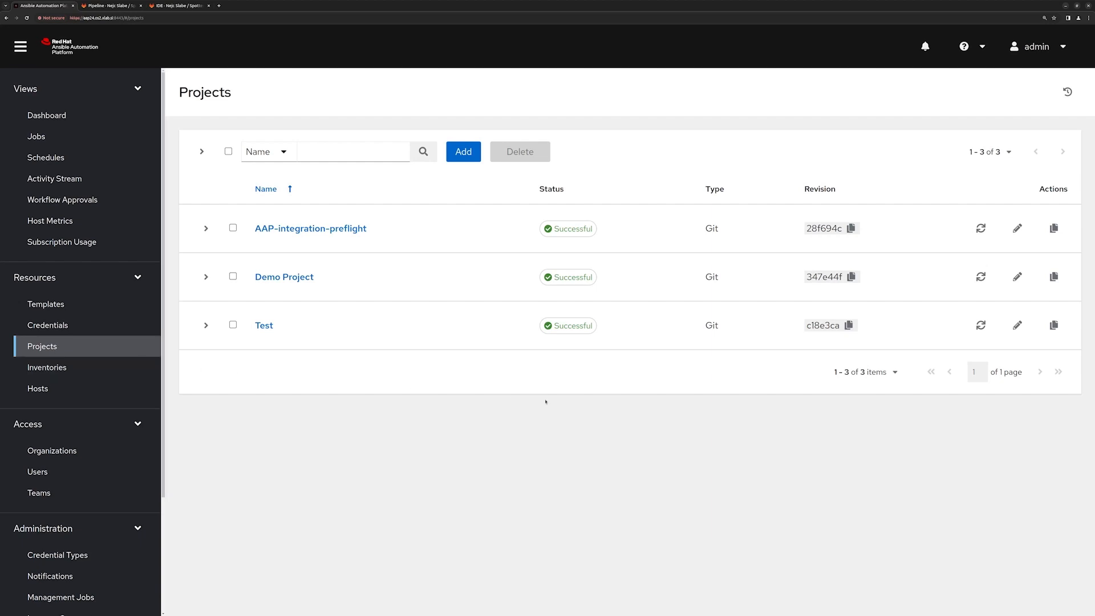
{"action": "left_click", "coordinate": [980, 228]}
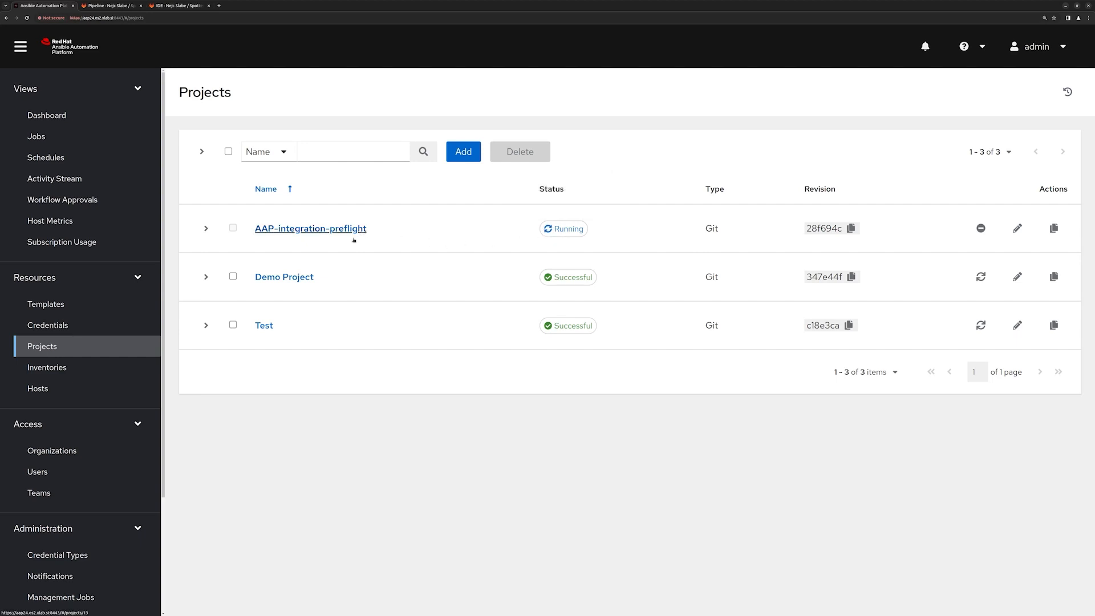
Open the AAP-preflight job template for editing and choose AAP-integration-preflight/playbook.yml as its playbook.
{"action": "left_click", "coordinate": [77, 296]}
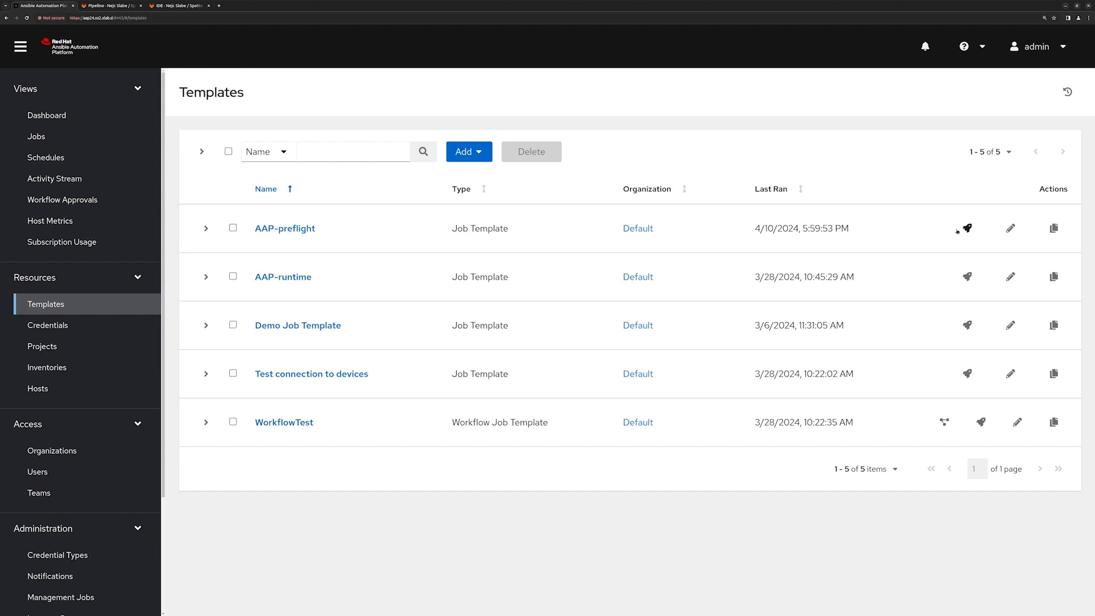
{"action": "left_click", "coordinate": [1010, 229]}
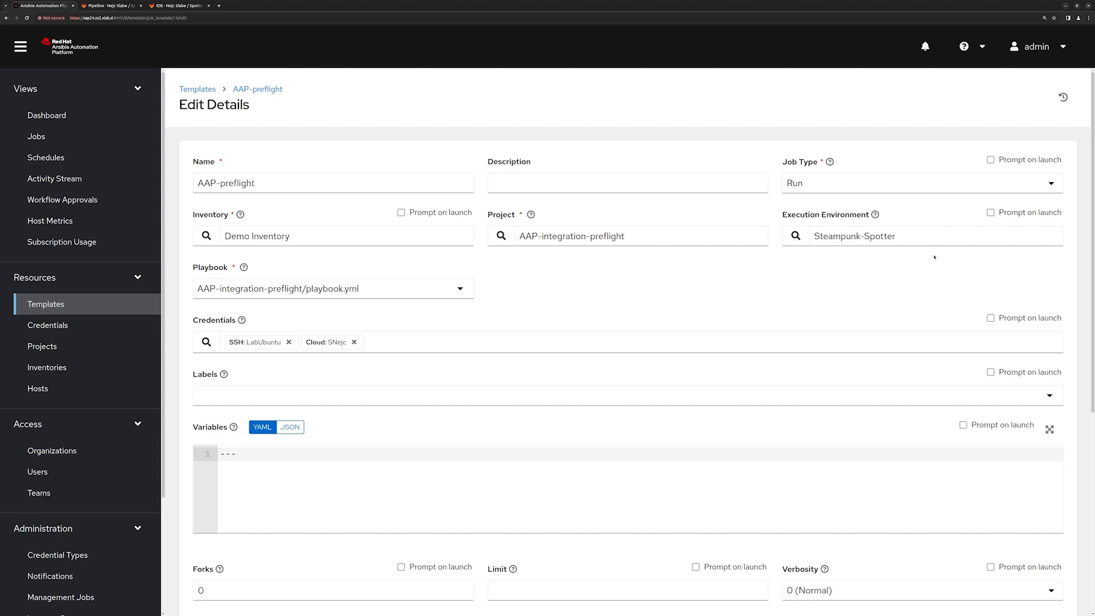
{"action": "left_click", "coordinate": [460, 289]}
{"action": "left_click", "coordinate": [414, 323]}
Assign the credential from the spotter-api category to the job template, alongside the LabUbuntu machine credential.
{"action": "left_click", "coordinate": [206, 342]}
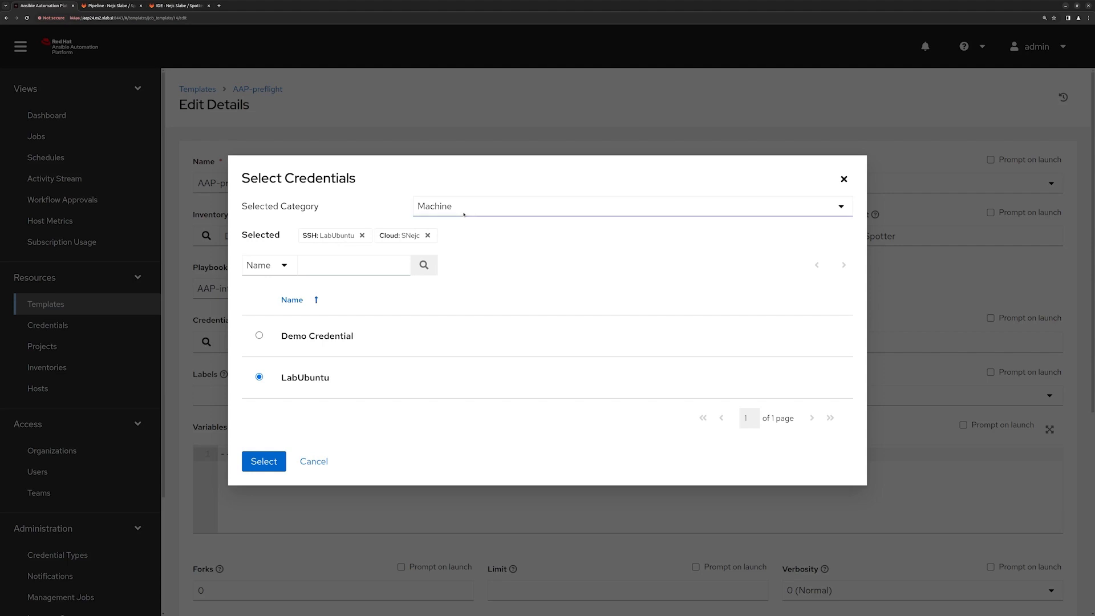
{"action": "left_click", "coordinate": [466, 312]}
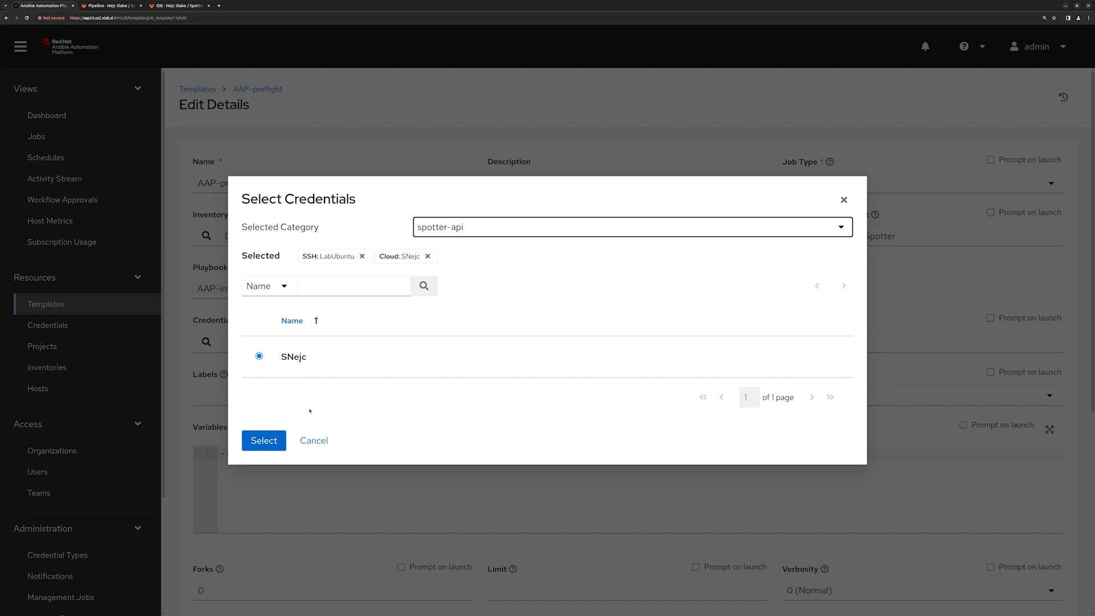
{"action": "left_click", "coordinate": [263, 440]}
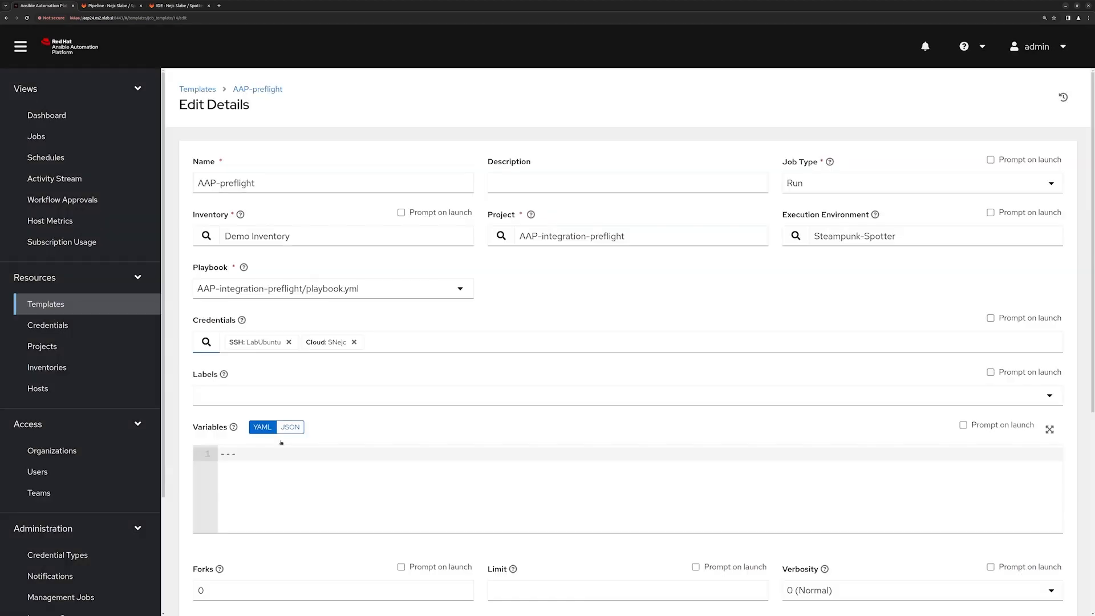
Save the AAP-preflight job template and launch its job.
{"action": "scroll", "coordinate": [339, 388], "scroll_direction": "down", "scroll_amount": 6}
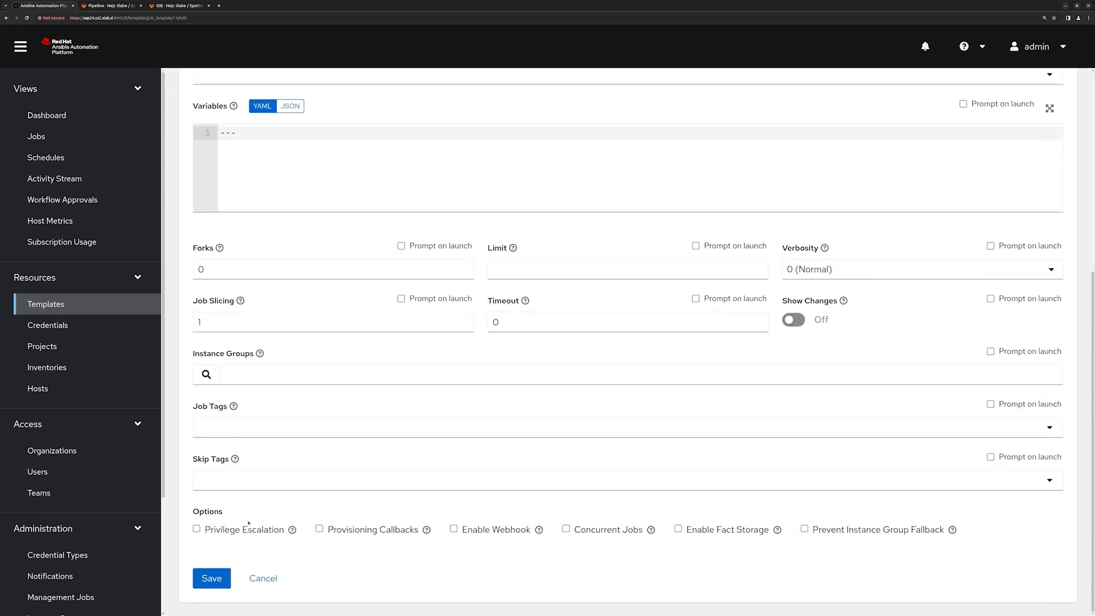
{"action": "left_click", "coordinate": [217, 570]}
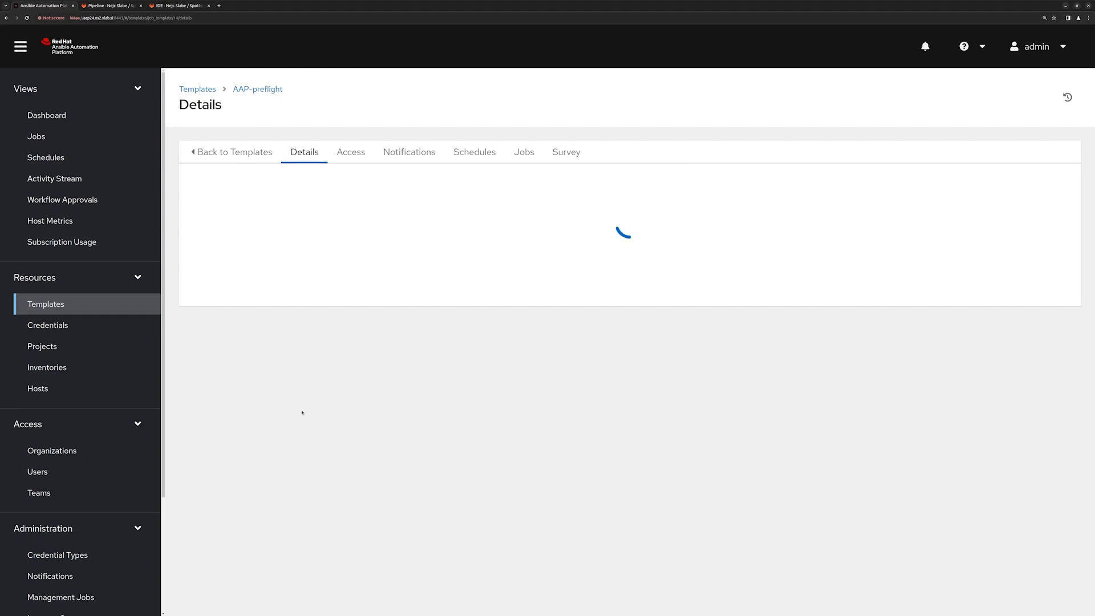
{"action": "left_click", "coordinate": [254, 438]}
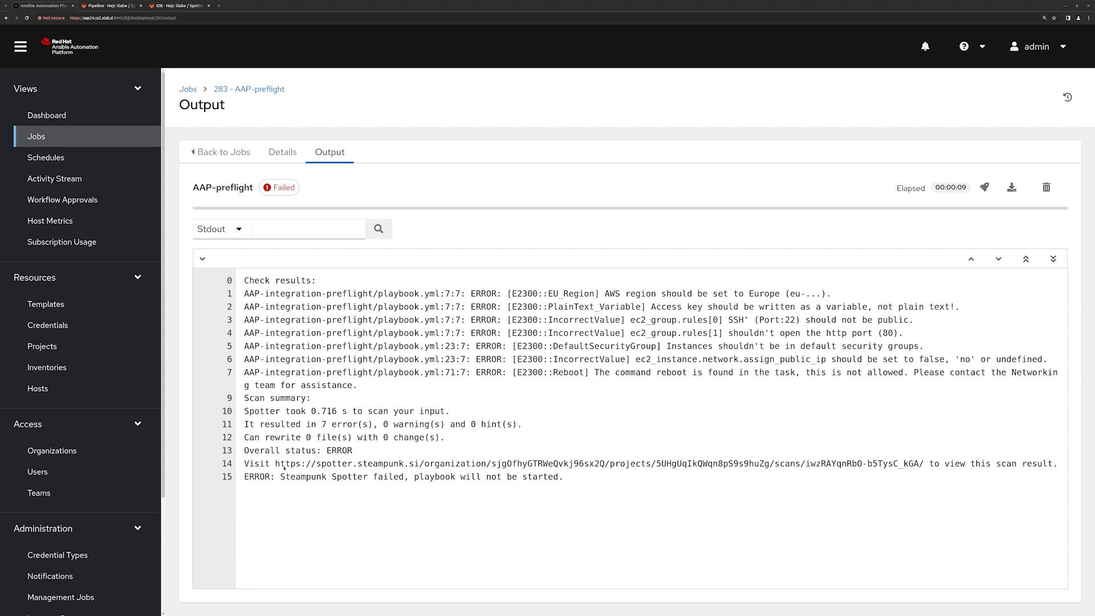
Open the Spotter scan result link from the job output in a new browser tab.
{"action": "left_click_drag", "start_coordinate": [277, 467], "coordinate": [925, 461]}
{"action": "key", "text": "ctrl+c"}
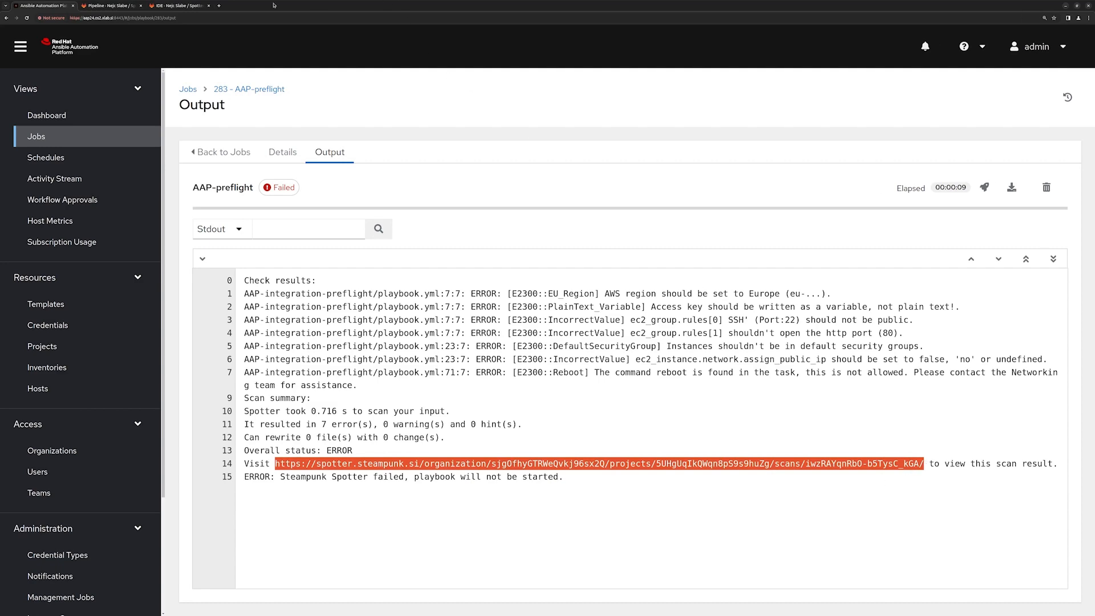
{"action": "left_click", "coordinate": [219, 6]}
{"action": "key", "text": "ctrl+v"}
{"action": "key", "text": "Return"}
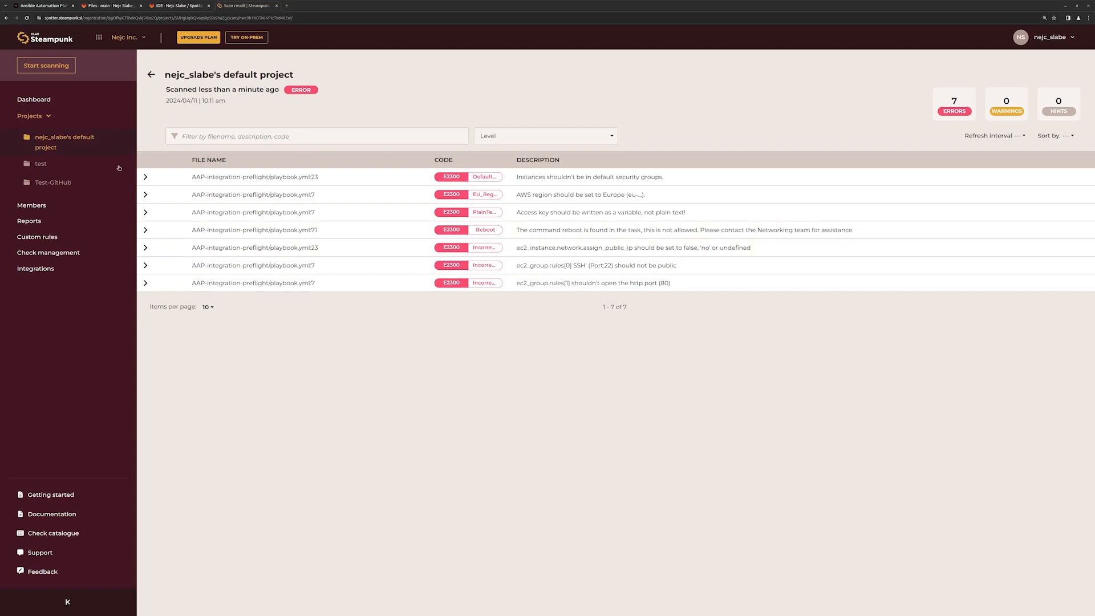
Examine the code behind the AWS region error and the default security group error in the scan results.
{"action": "left_click", "coordinate": [146, 195]}
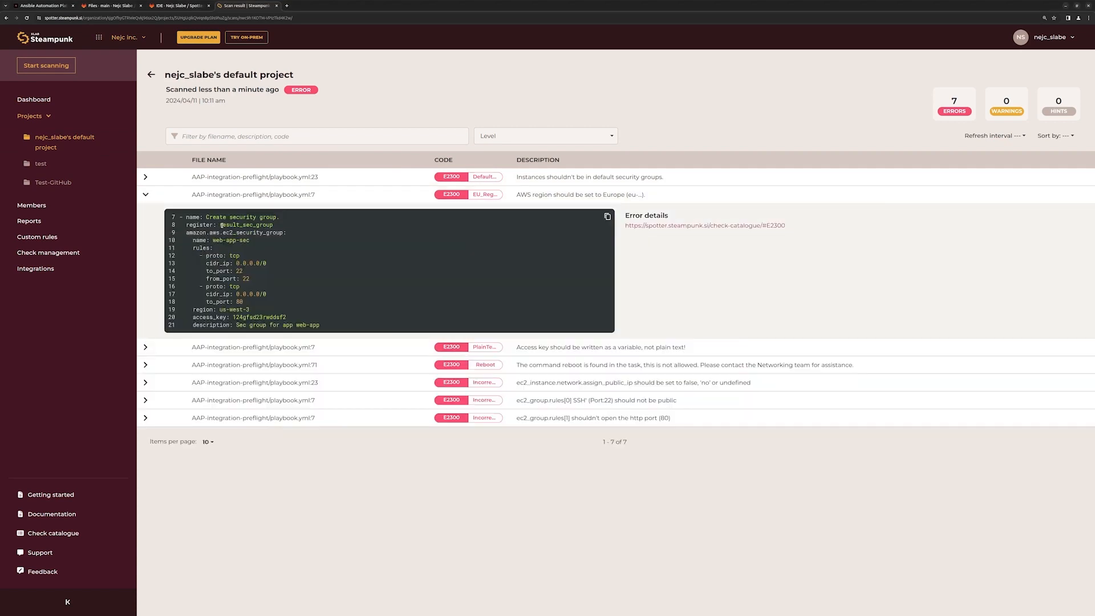
{"action": "left_click_drag", "start_coordinate": [220, 311], "coordinate": [251, 311]}
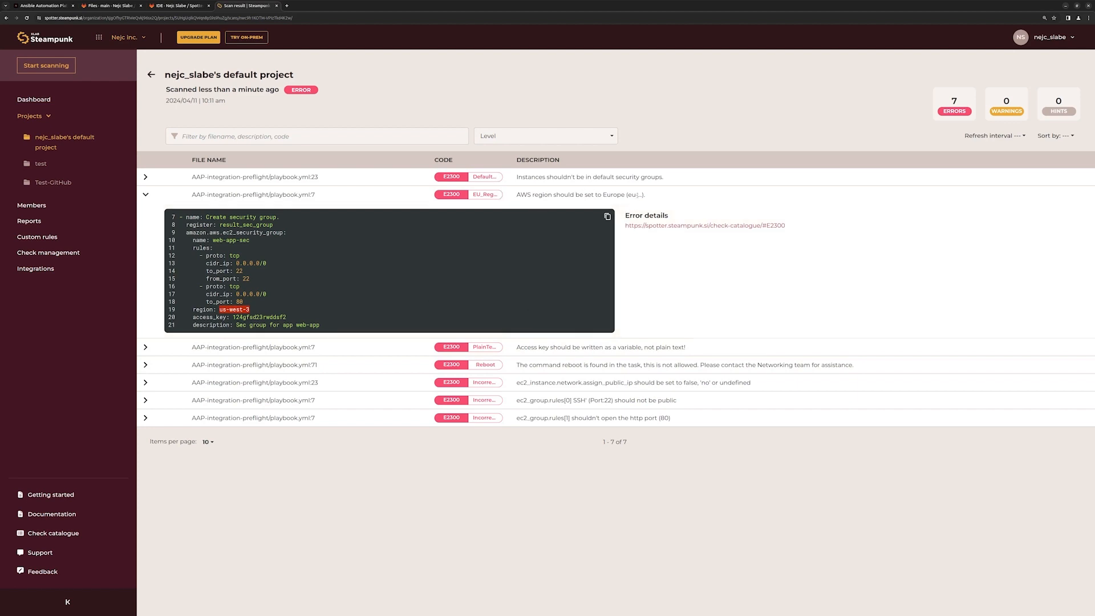
{"action": "left_click", "coordinate": [146, 194]}
{"action": "left_click", "coordinate": [145, 177]}
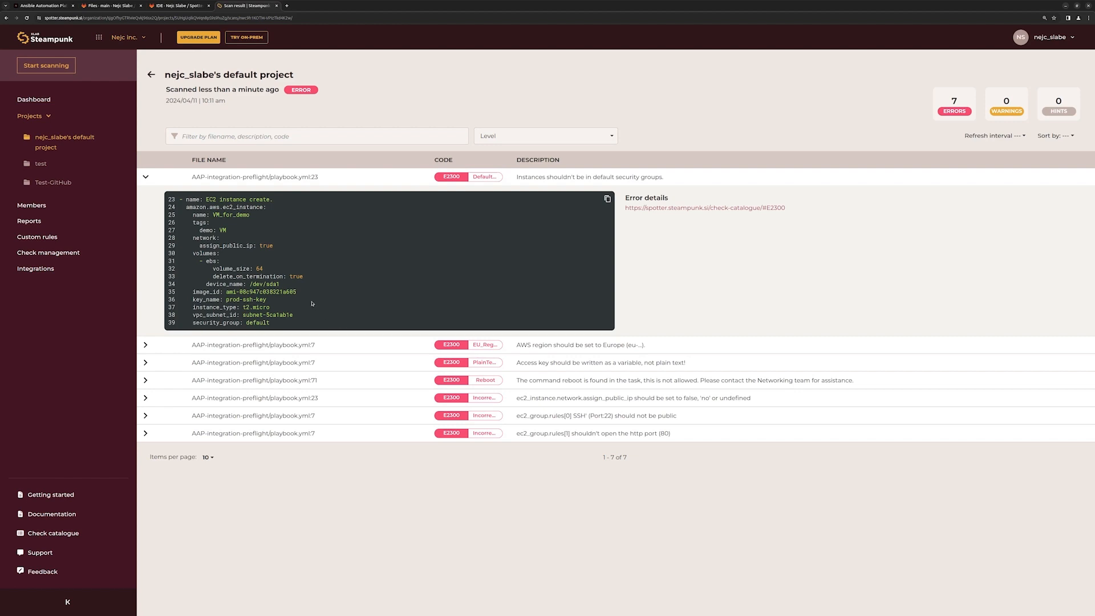
Return to playbook.yml in the Web IDE and set the security group task's region to "eu-west-3".
{"action": "left_click", "coordinate": [182, 6]}
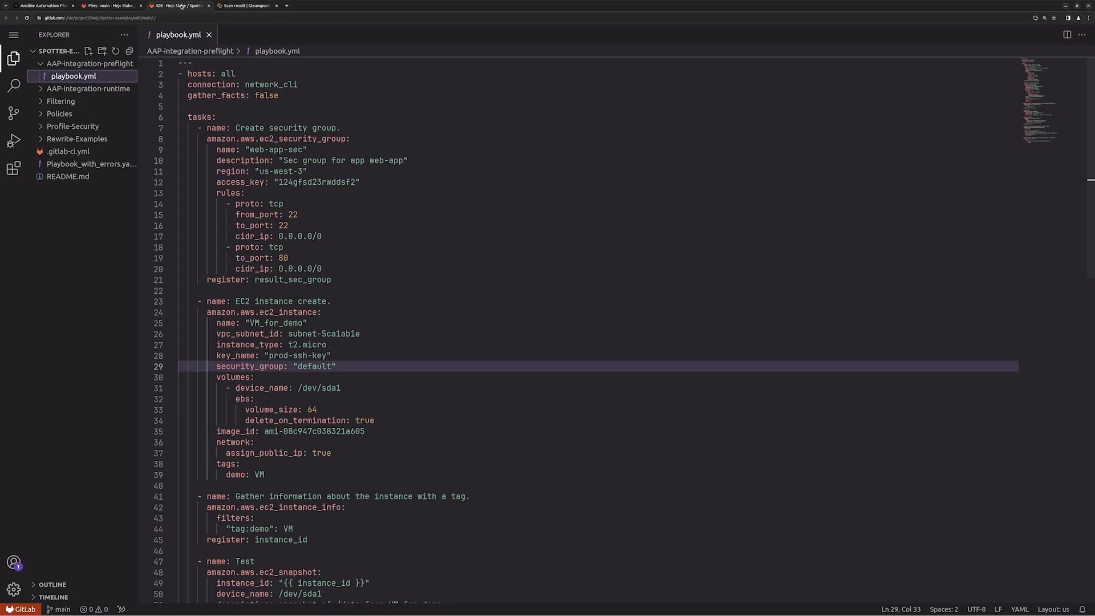
{"action": "left_click", "coordinate": [262, 171]}
{"action": "key", "text": "BackSpace"}
{"action": "key", "text": "Delete"}
{"action": "type", "text": "eu"}
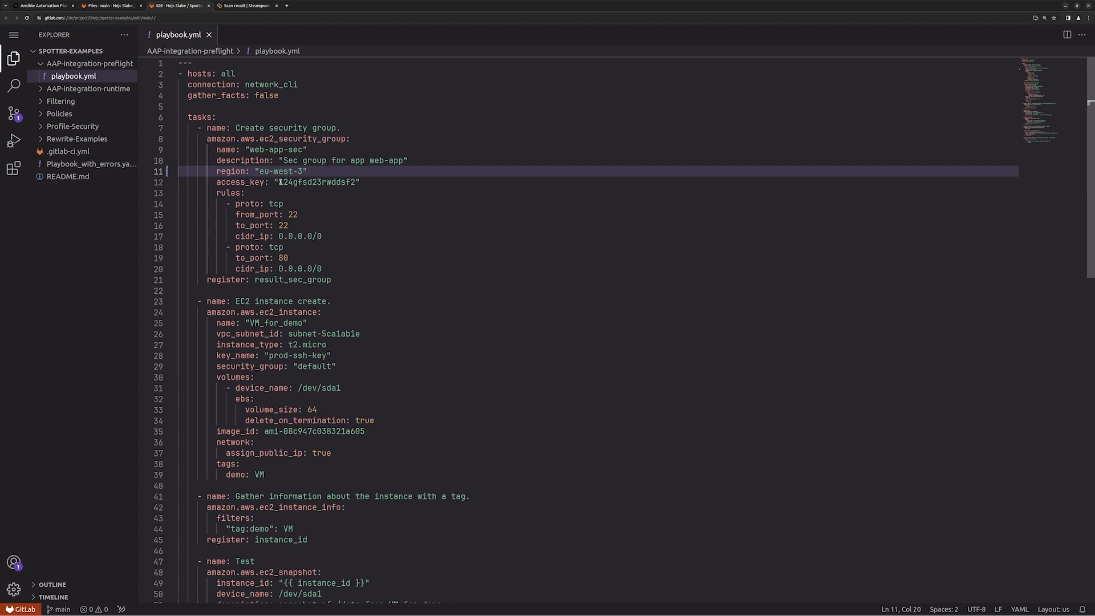
Set the EC2 instance task's security_group to "web-app-sec", copied from the name in the security group task.
{"action": "left_click_drag", "start_coordinate": [251, 149], "coordinate": [305, 149]}
{"action": "key", "text": "ctrl+c"}
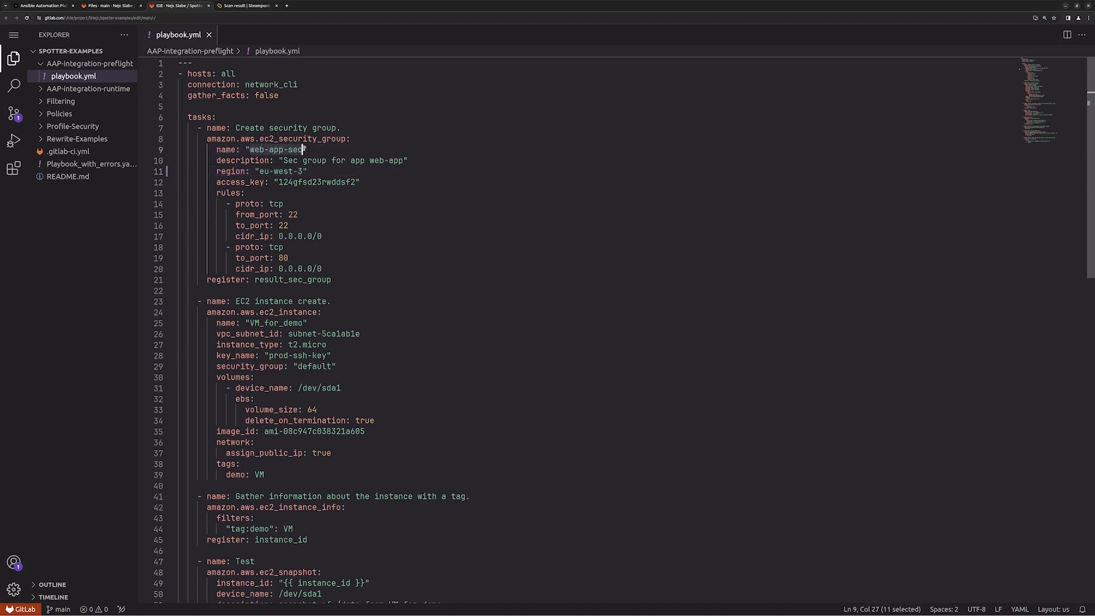
{"action": "double_click", "coordinate": [315, 366]}
{"action": "key", "text": "ctrl+v"}
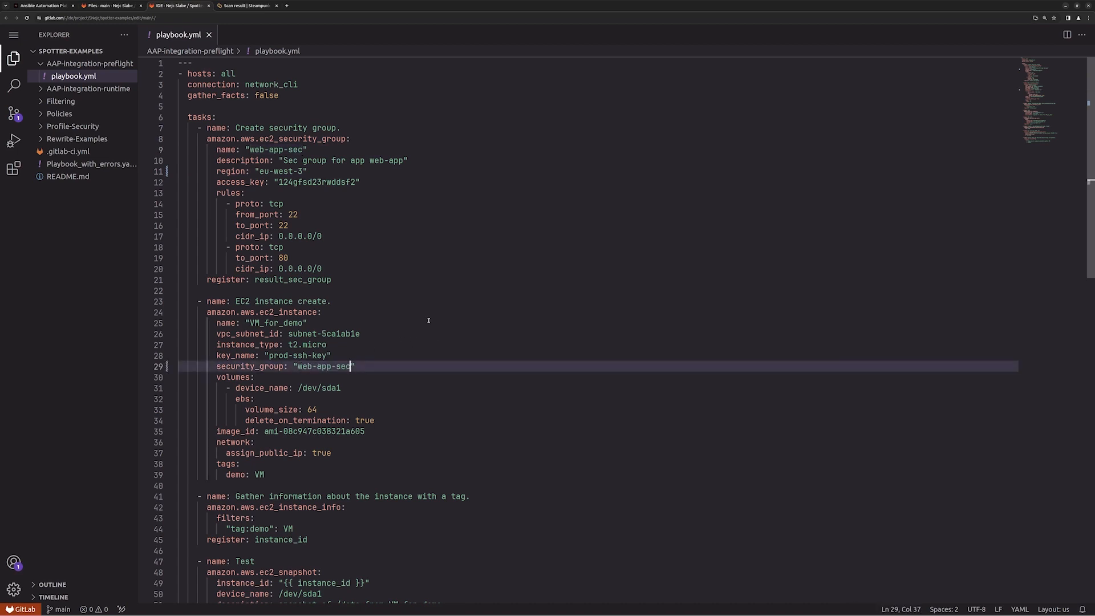
Commit the playbook.yml changes to the main branch with the message "fix due to spotter check".
{"action": "left_click", "coordinate": [16, 116]}
{"action": "left_click", "coordinate": [83, 55]}
{"action": "type", "text": "f"}
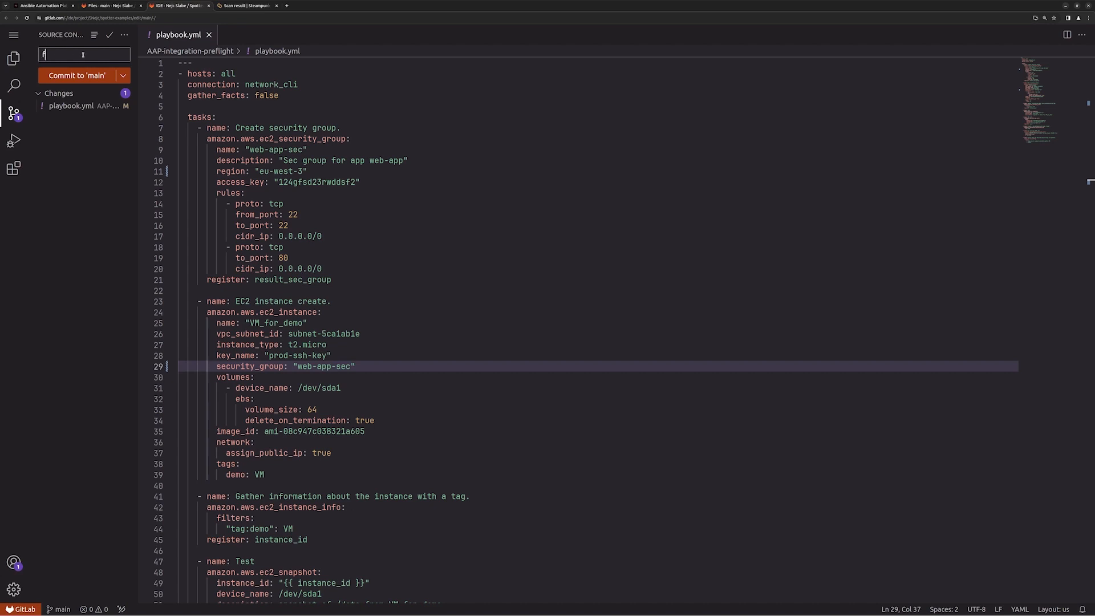
{"action": "type", "text": "ix due to spotter check."}
{"action": "left_click", "coordinate": [89, 86]}
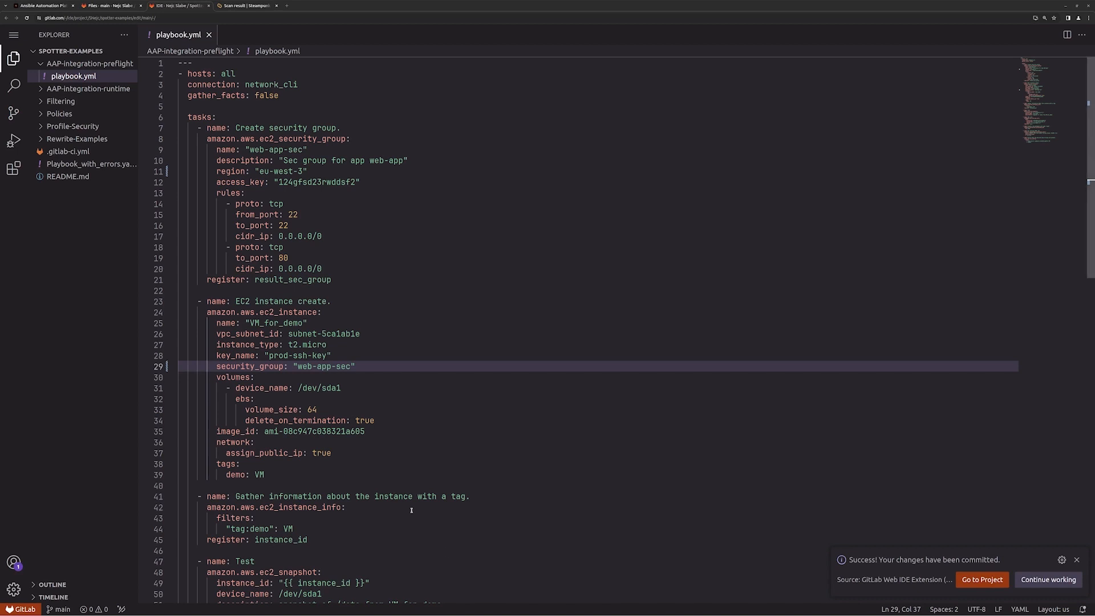
Switch to Ansible Automation Platform, sync the AAP-integration-preflight project and launch the AAP-preflight job template.
{"action": "left_click", "coordinate": [48, 5]}
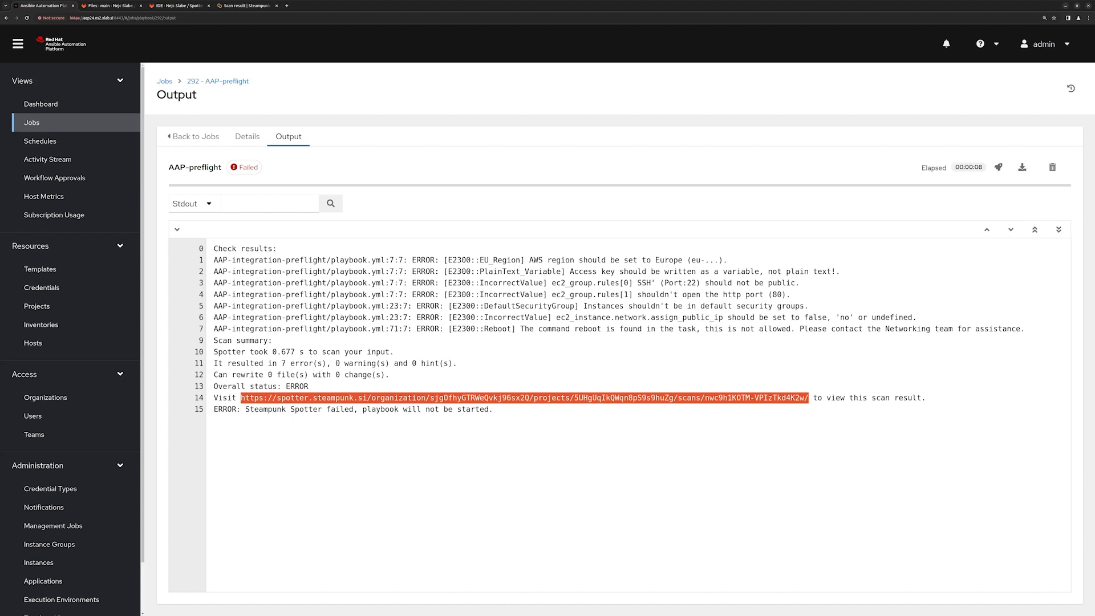
{"action": "left_click", "coordinate": [36, 306]}
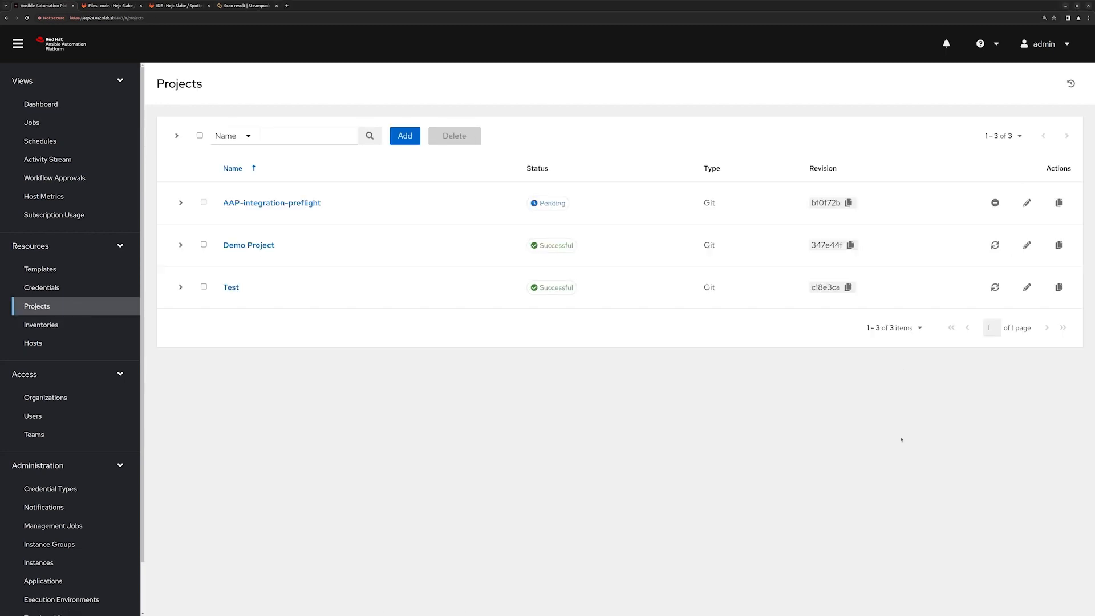
{"action": "left_click", "coordinate": [40, 269]}
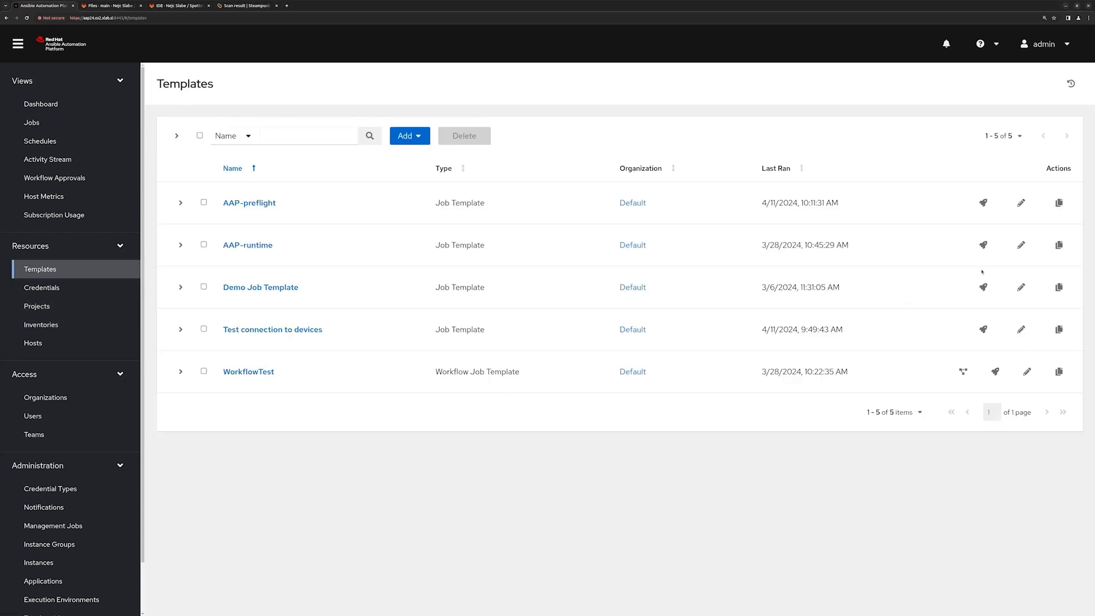
{"action": "left_click", "coordinate": [984, 203]}
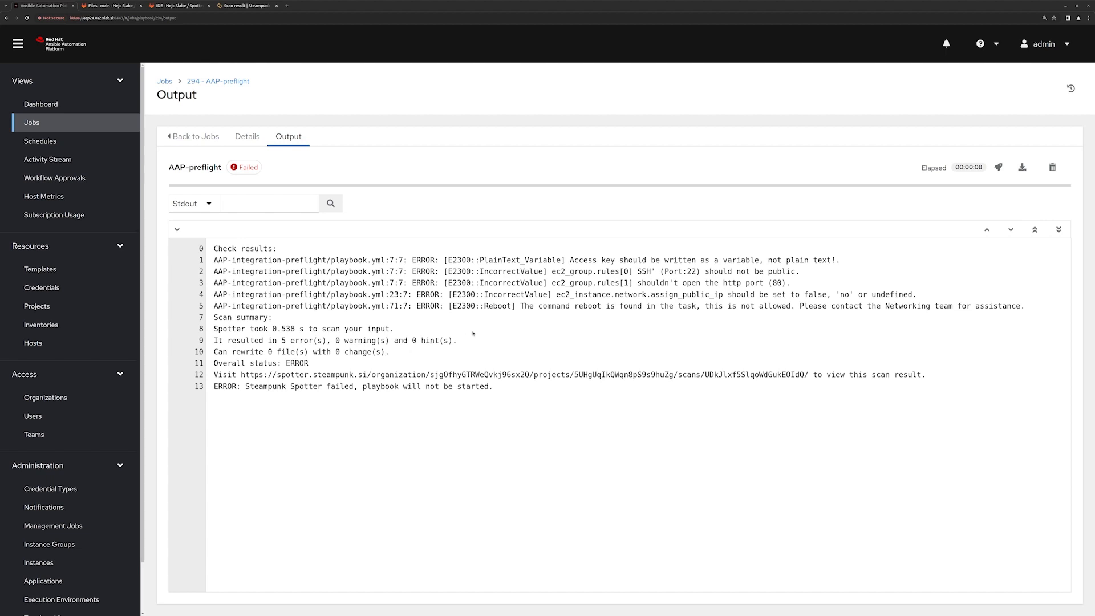
Switch to Steampunk Spotter, open the project's newest scan result and examine the code line behind the Reboot error.
{"action": "left_click", "coordinate": [239, 6]}
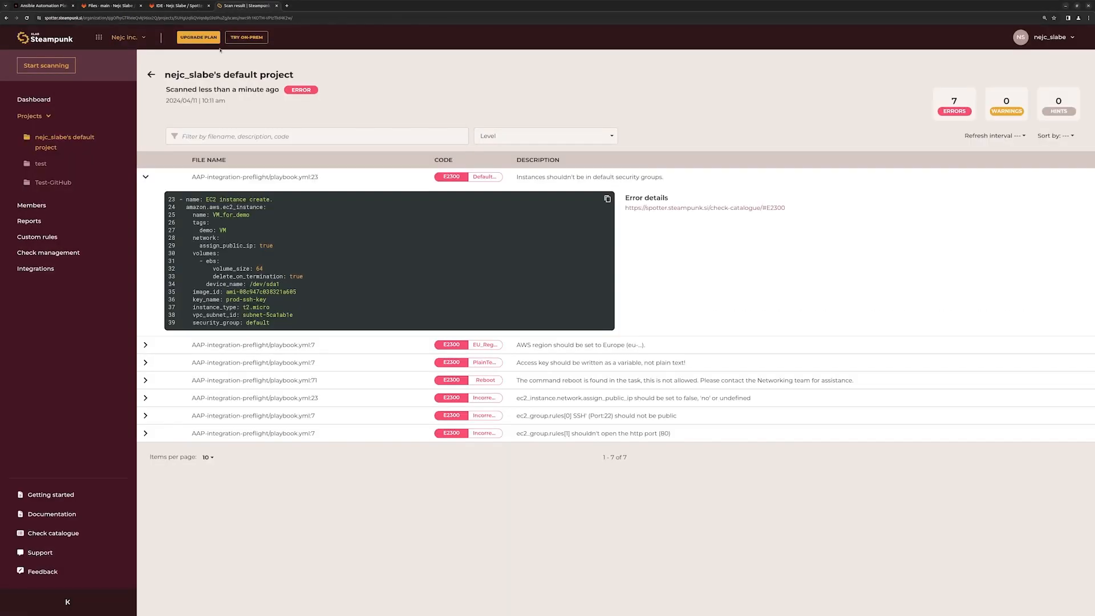
{"action": "left_click", "coordinate": [157, 76]}
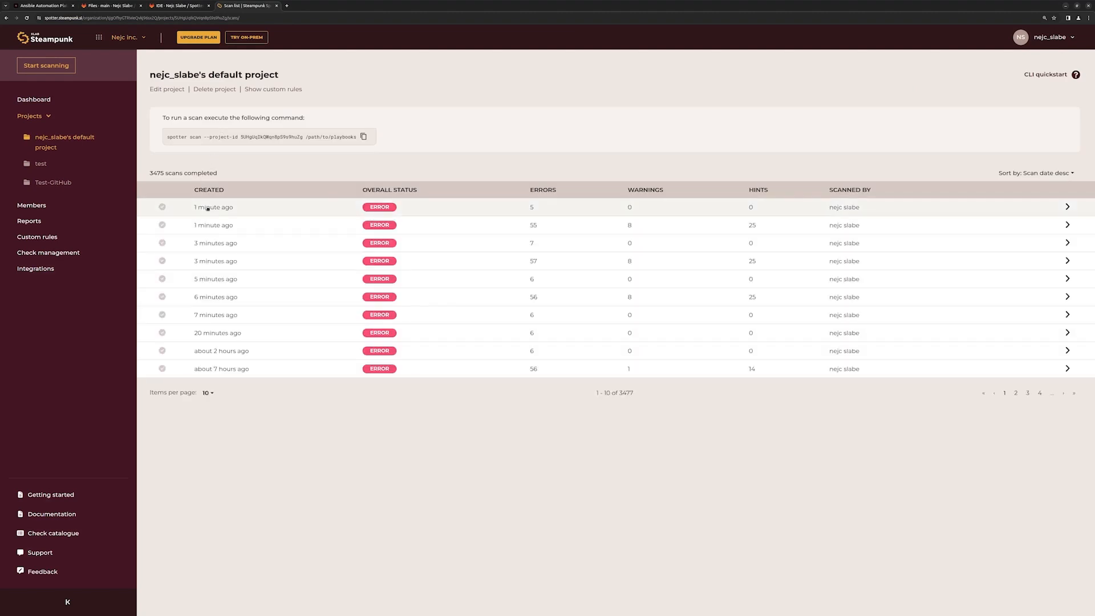
{"action": "left_click", "coordinate": [208, 208]}
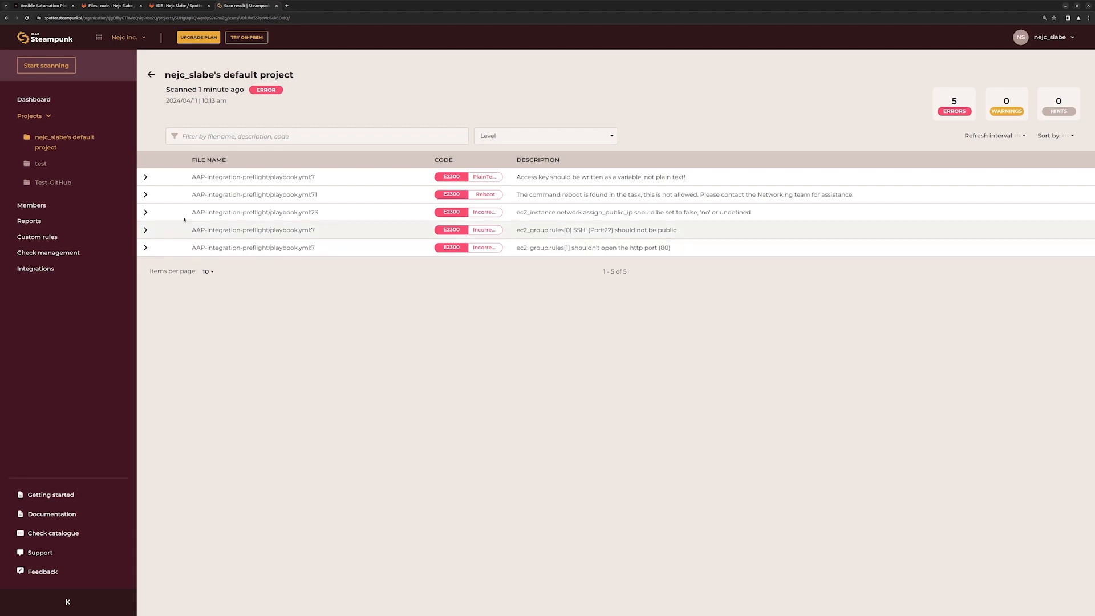
{"action": "left_click", "coordinate": [145, 194]}
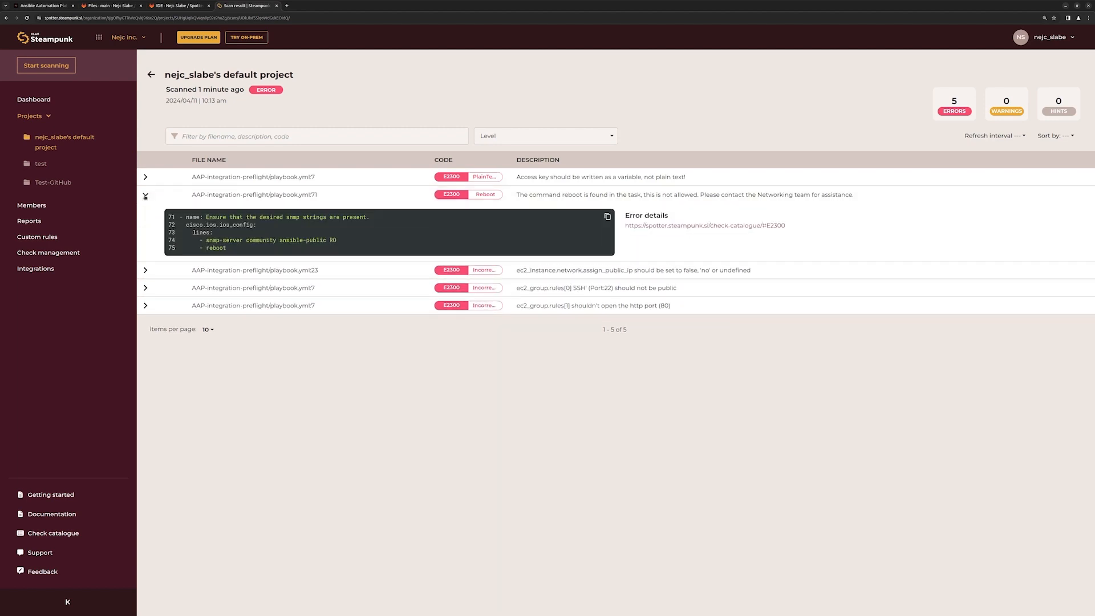
{"action": "left_click_drag", "start_coordinate": [195, 247], "coordinate": [232, 250]}
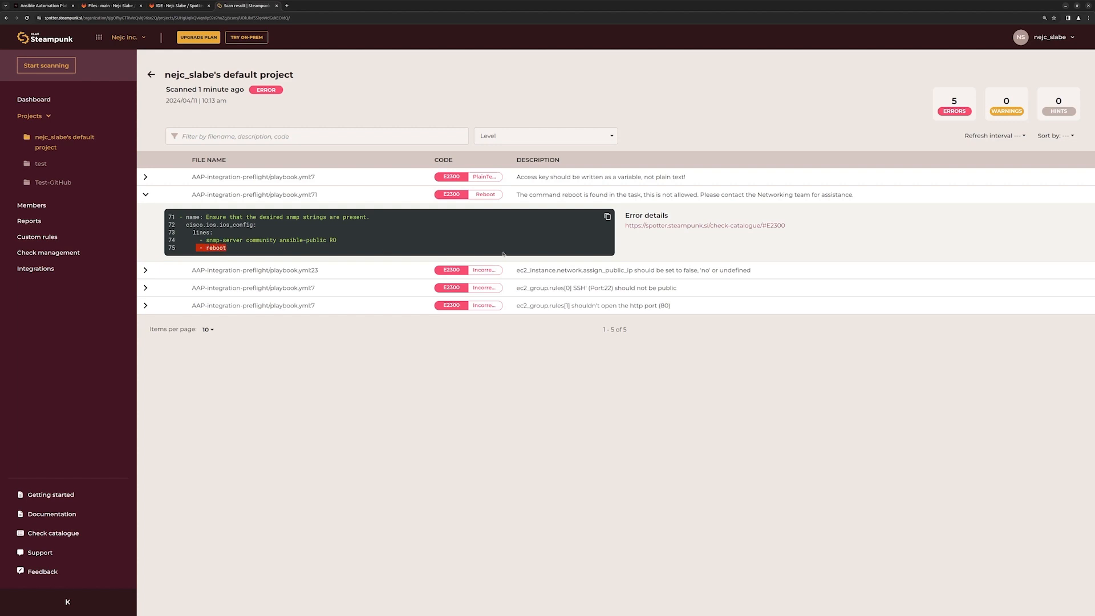